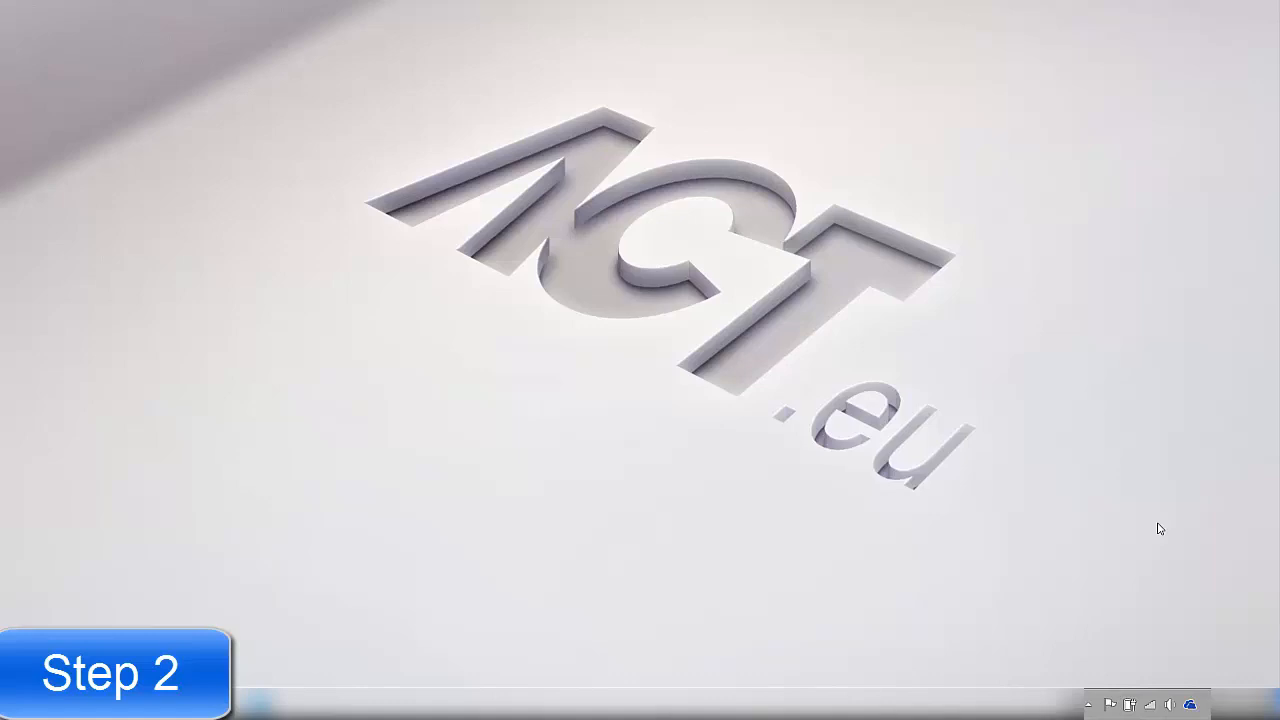
# Open the Internet Protocol Version 4 (TCP/IPv4) properties of the Local Area Connection from the computer's network adapter settings
pyautogui.rightClick(1152, 706)
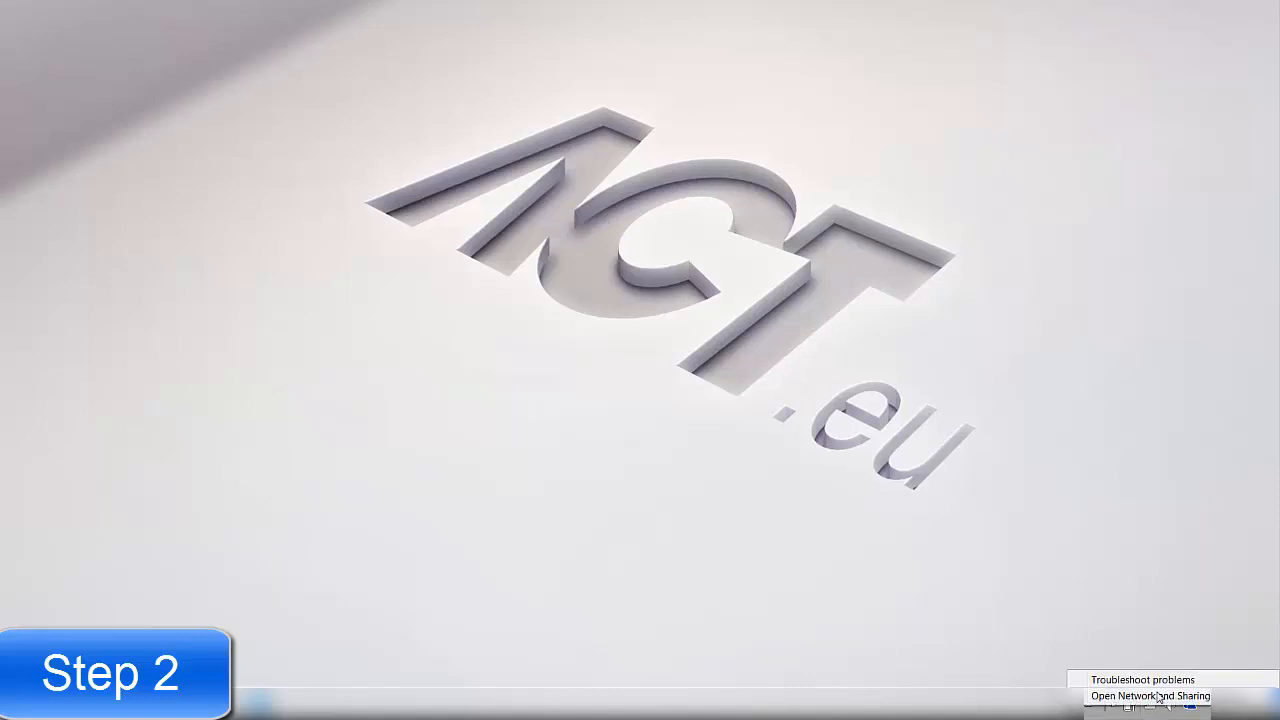
pyautogui.click(1158, 696)
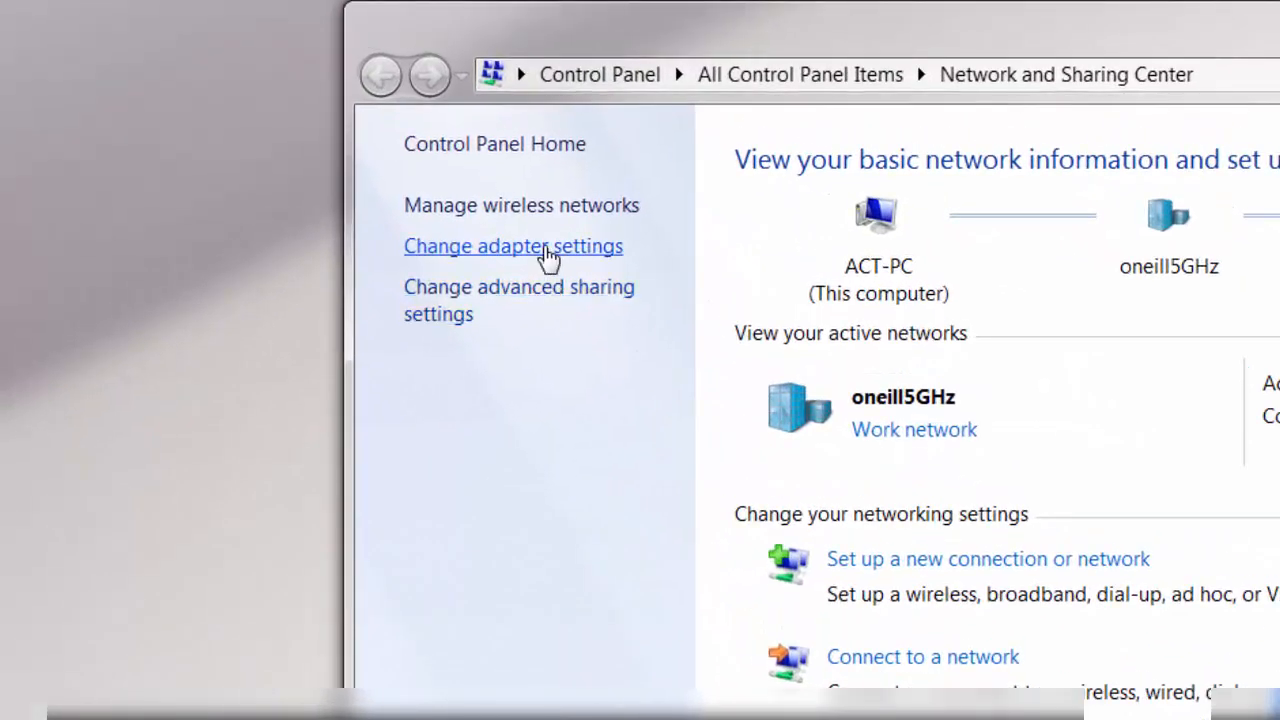
pyautogui.click(548, 248)
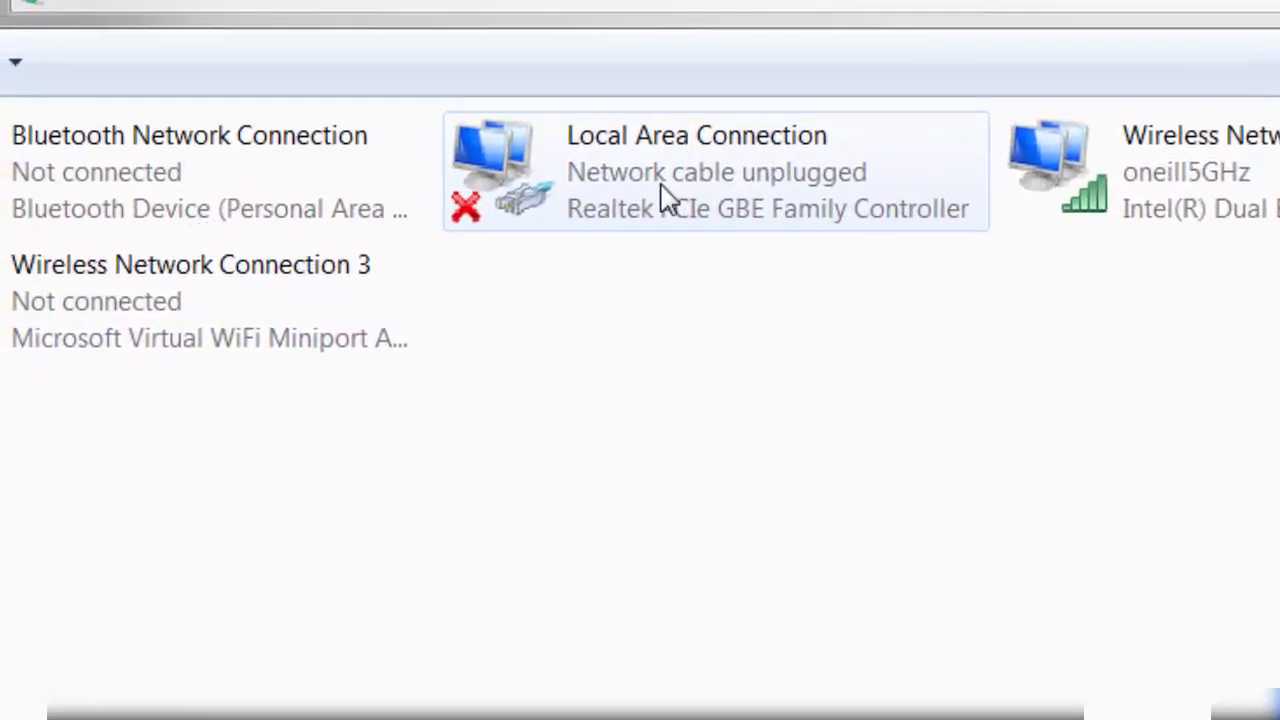
pyautogui.rightClick(696, 182)
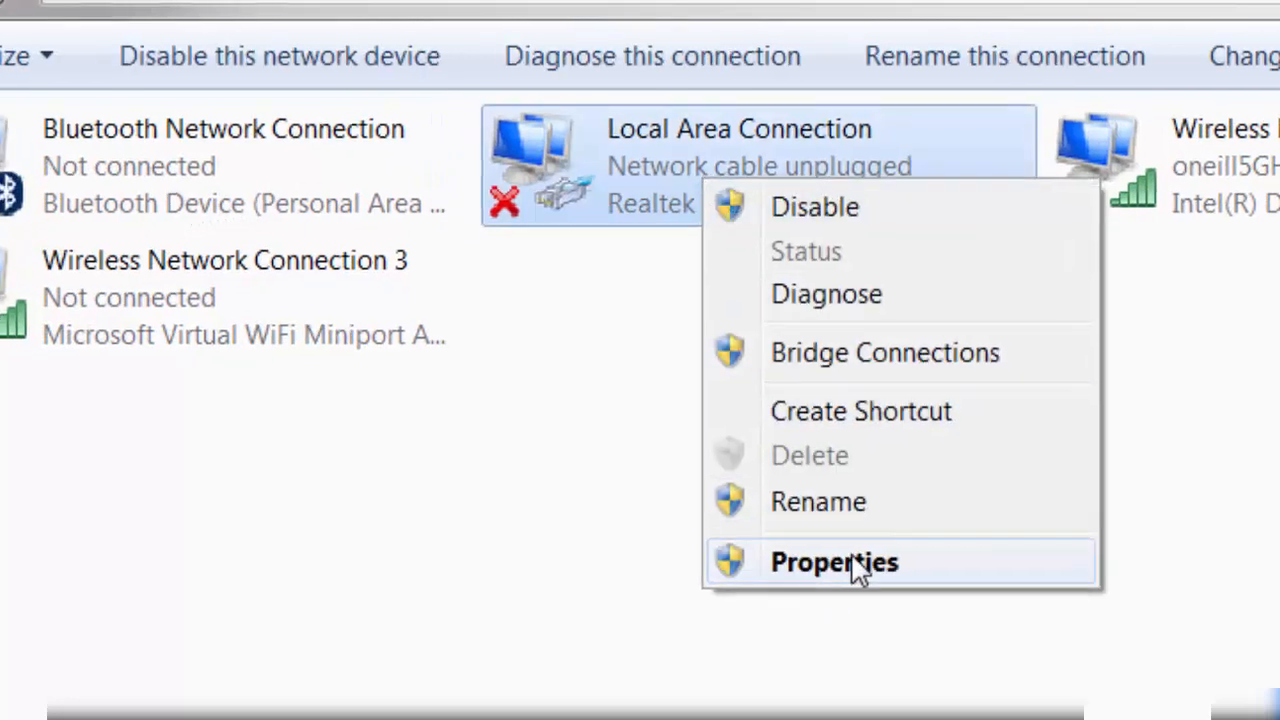
pyautogui.click(828, 585)
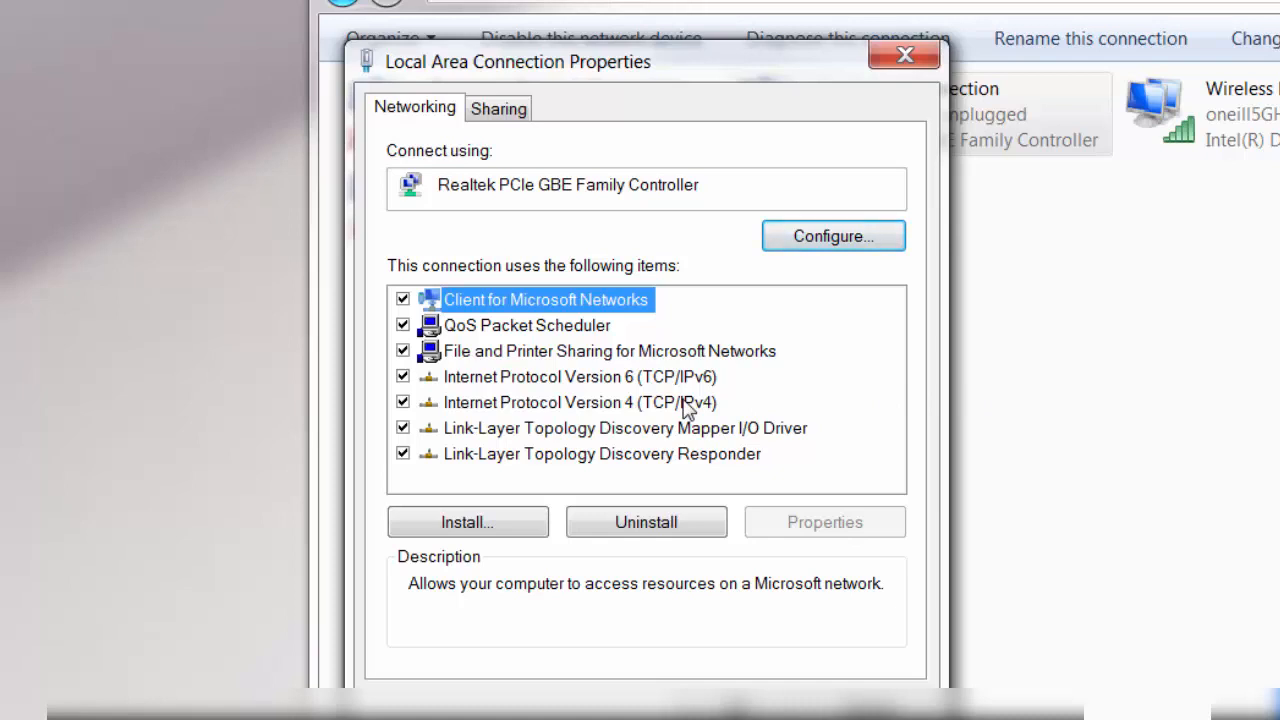
pyautogui.click(685, 405)
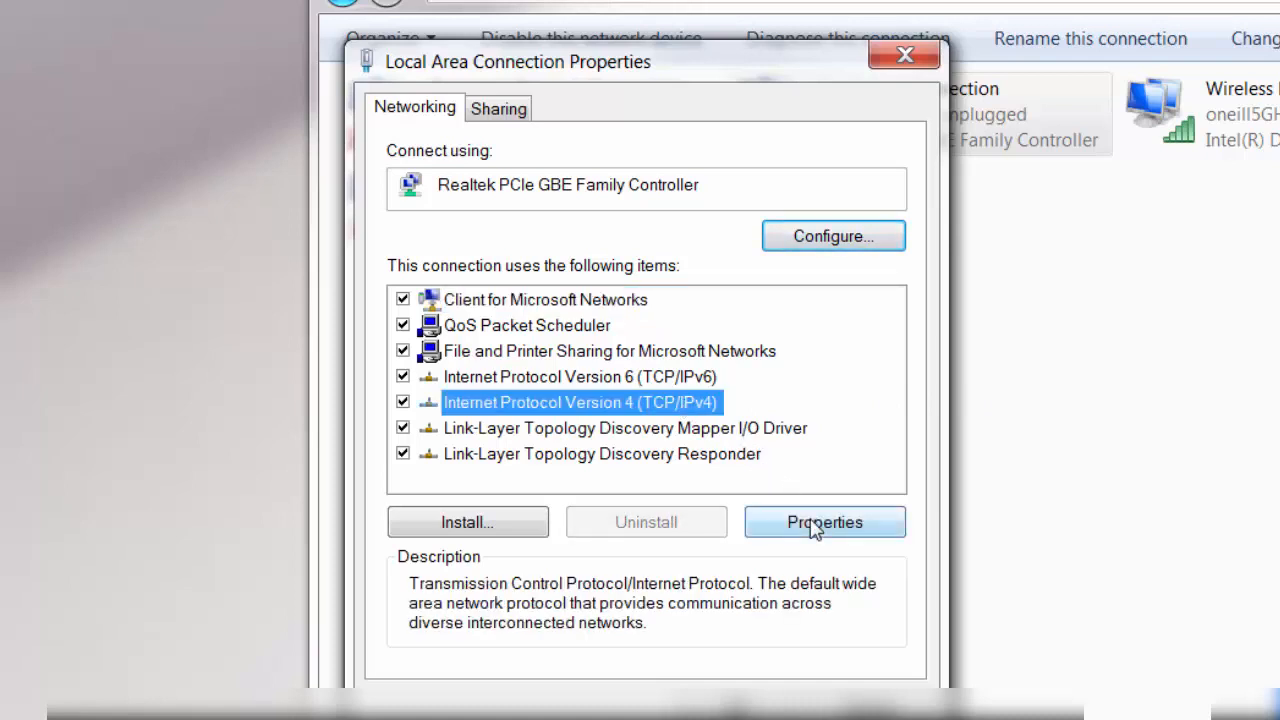
pyautogui.click(812, 525)
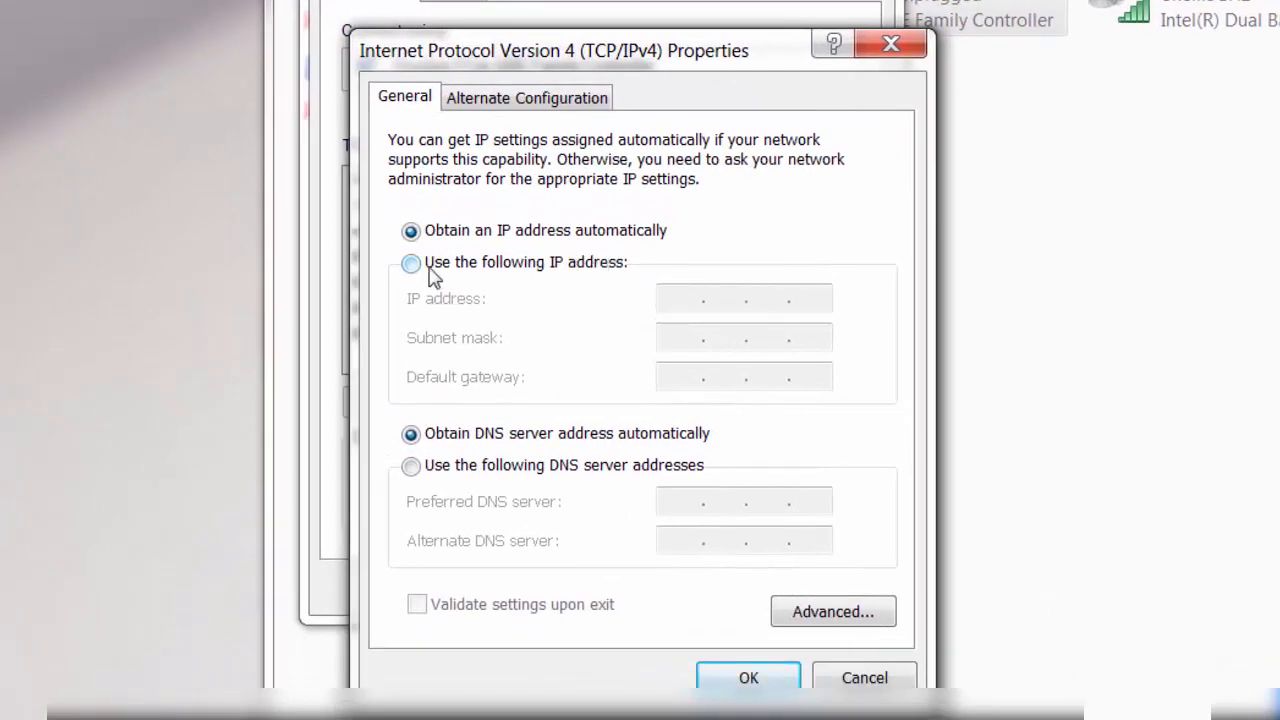
# Assign the adapter static IP 192.168.1.61, subnet mask 255.255.255.0 and default gateway 192.168.1.1, and save the connection properties
pyautogui.click(430, 270)
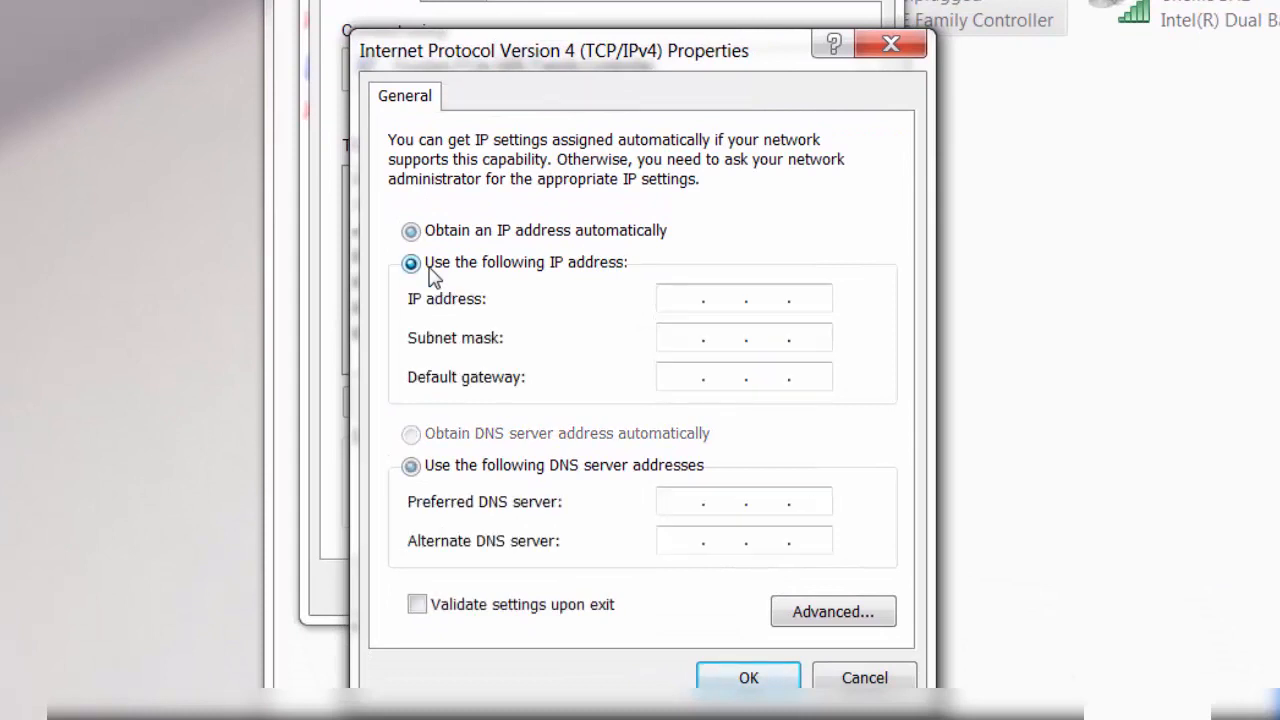
pyautogui.click(705, 303)
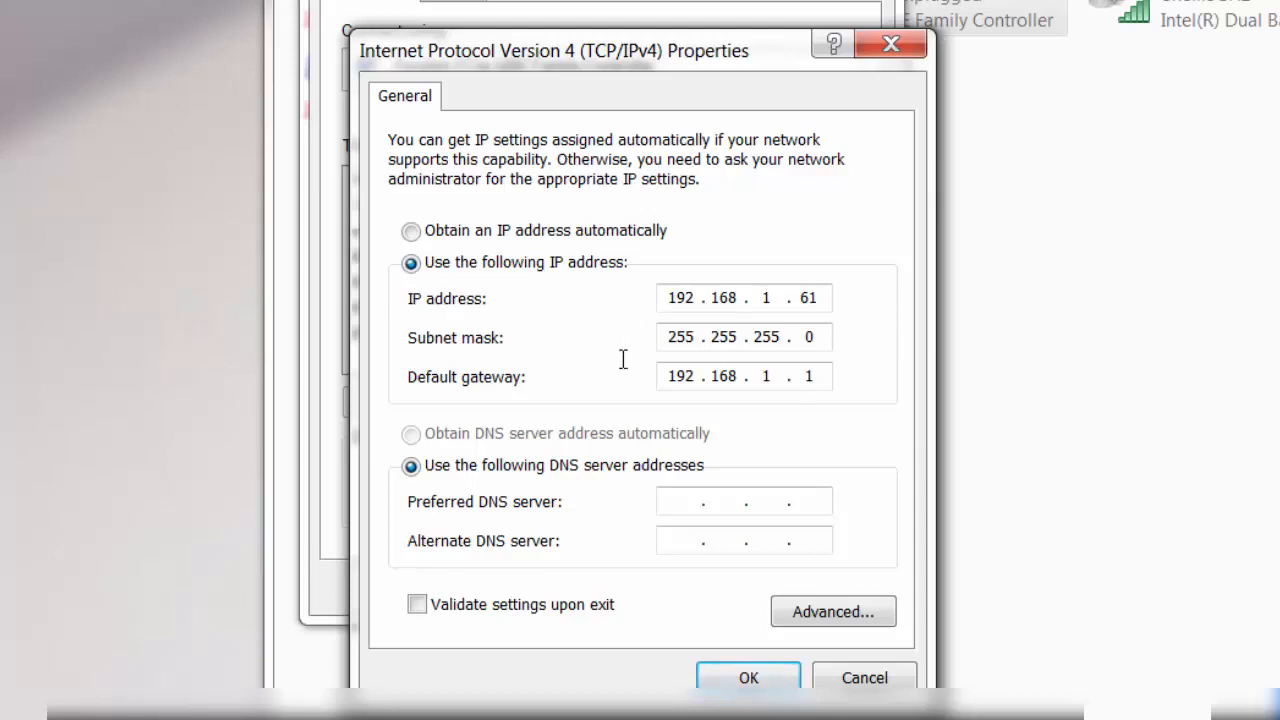
pyautogui.click(785, 680)
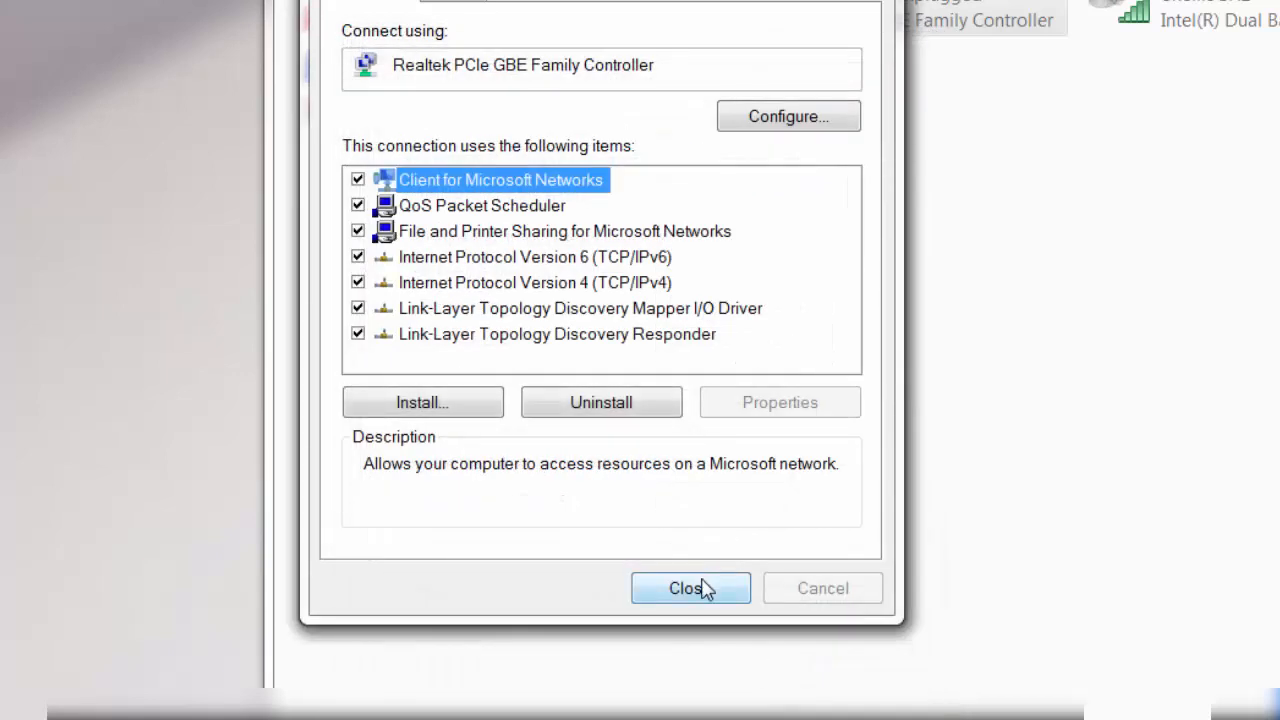
pyautogui.click(703, 588)
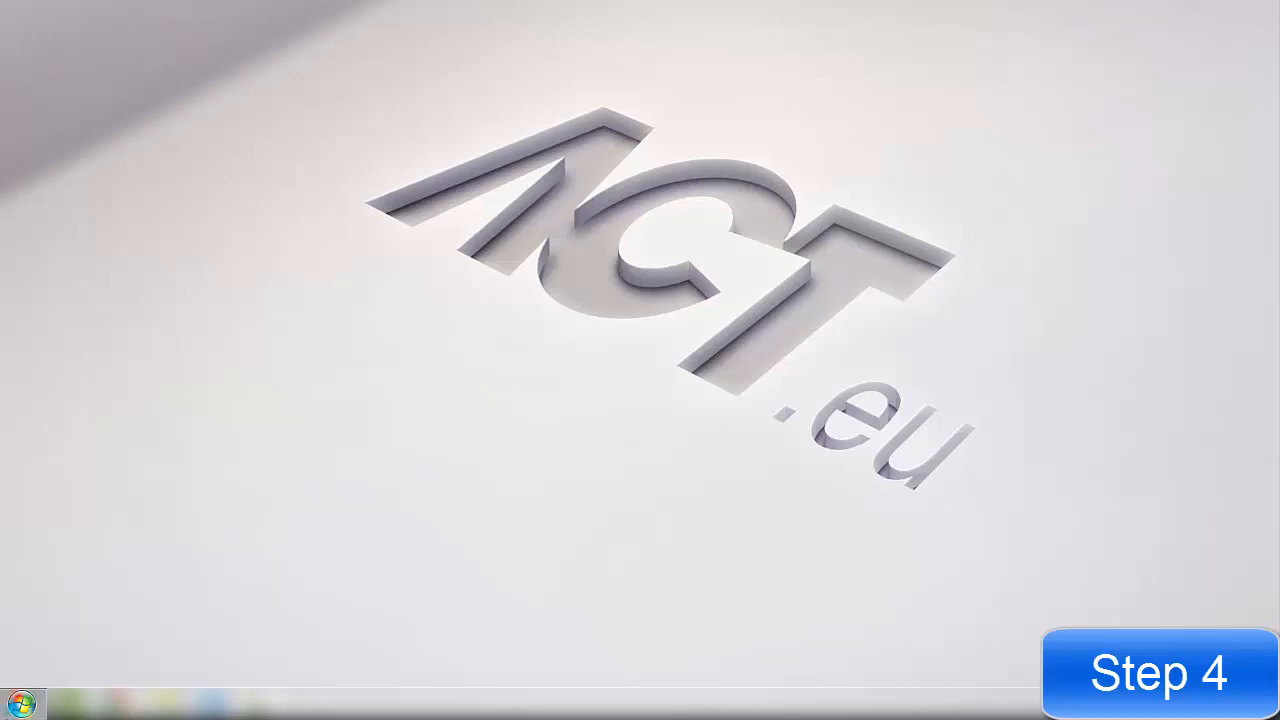
# Search for cmd and open a Windows command prompt
pyautogui.click(22, 704)
pyautogui.click(40, 663)
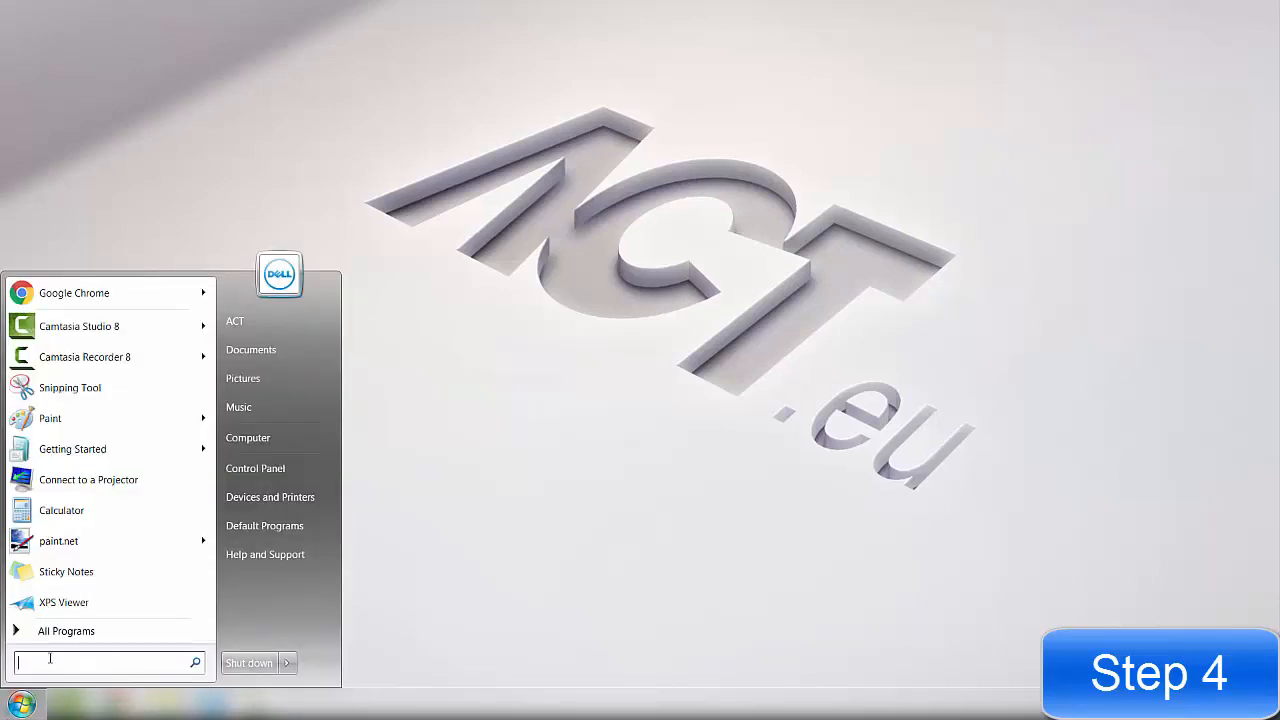
pyautogui.write('cmd')
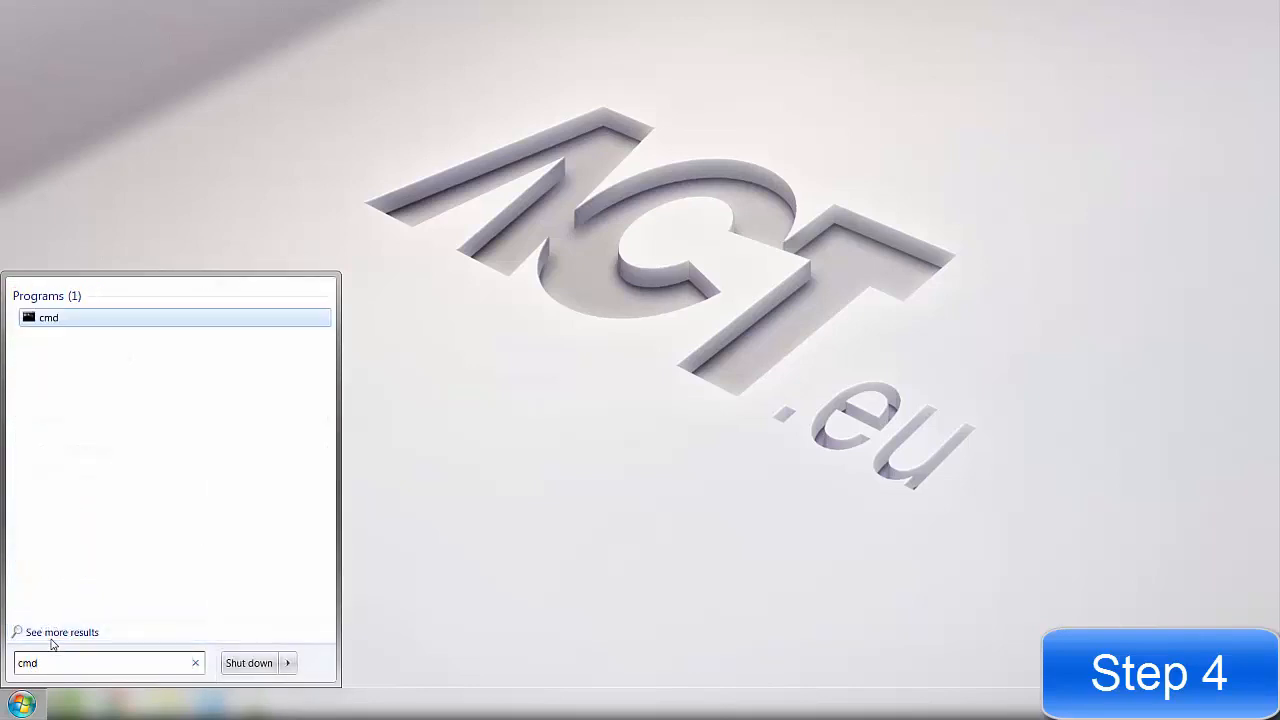
pyautogui.press('Return')
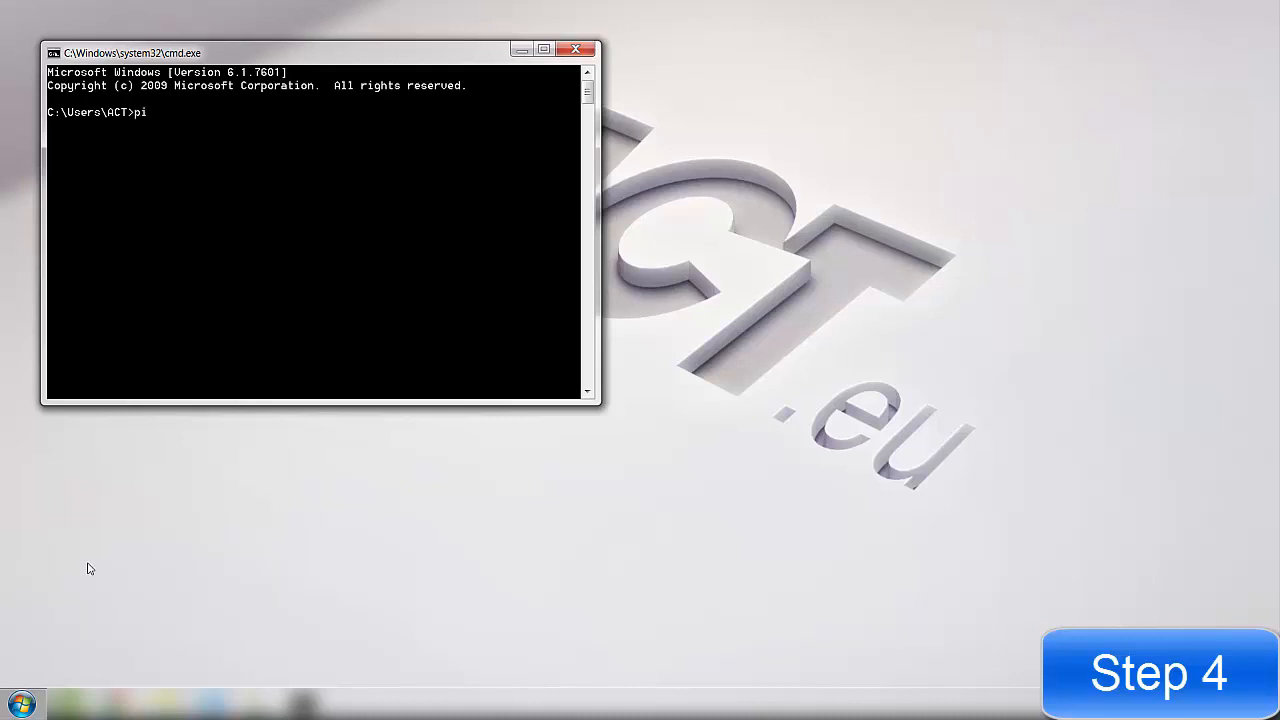
# Ping the controller's IP address 192.168.1.60 to test the connection
pyautogui.write('ng')
pyautogui.write('192.168.1.60')
pyautogui.press('Return')
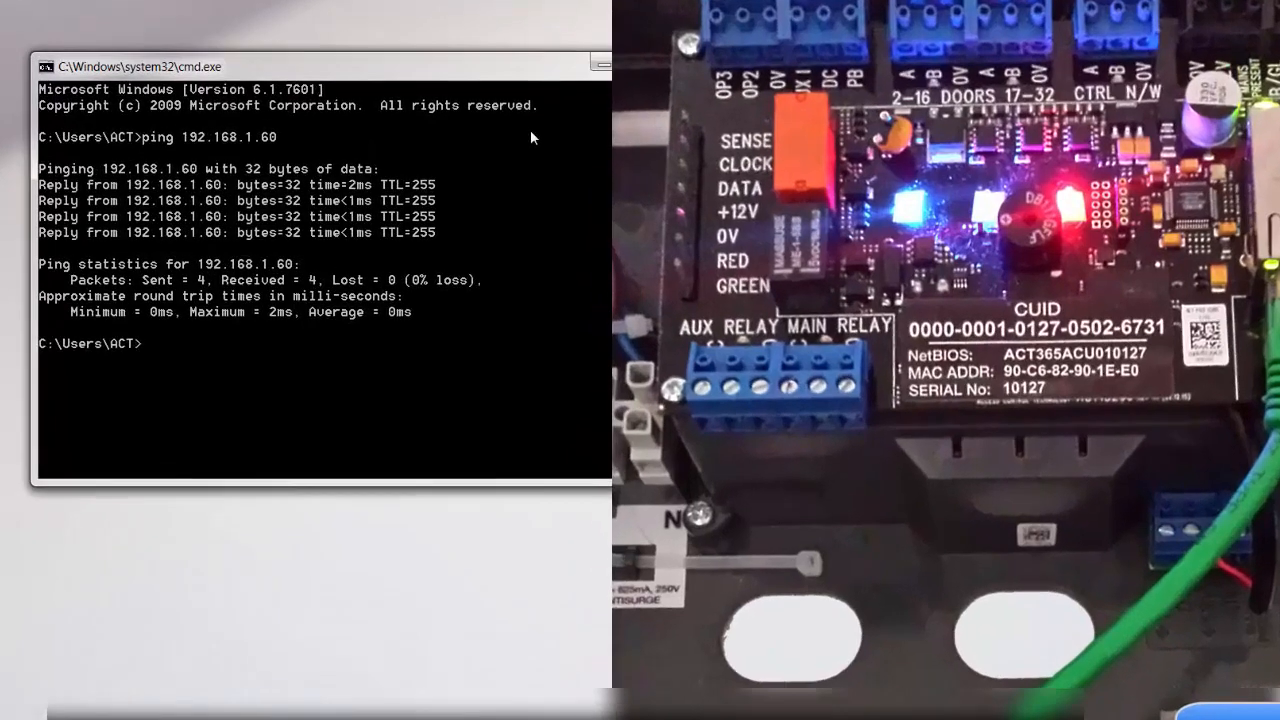
# Ping the controller by its NetBIOS name, act365acu010127
pyautogui.write('ping act')
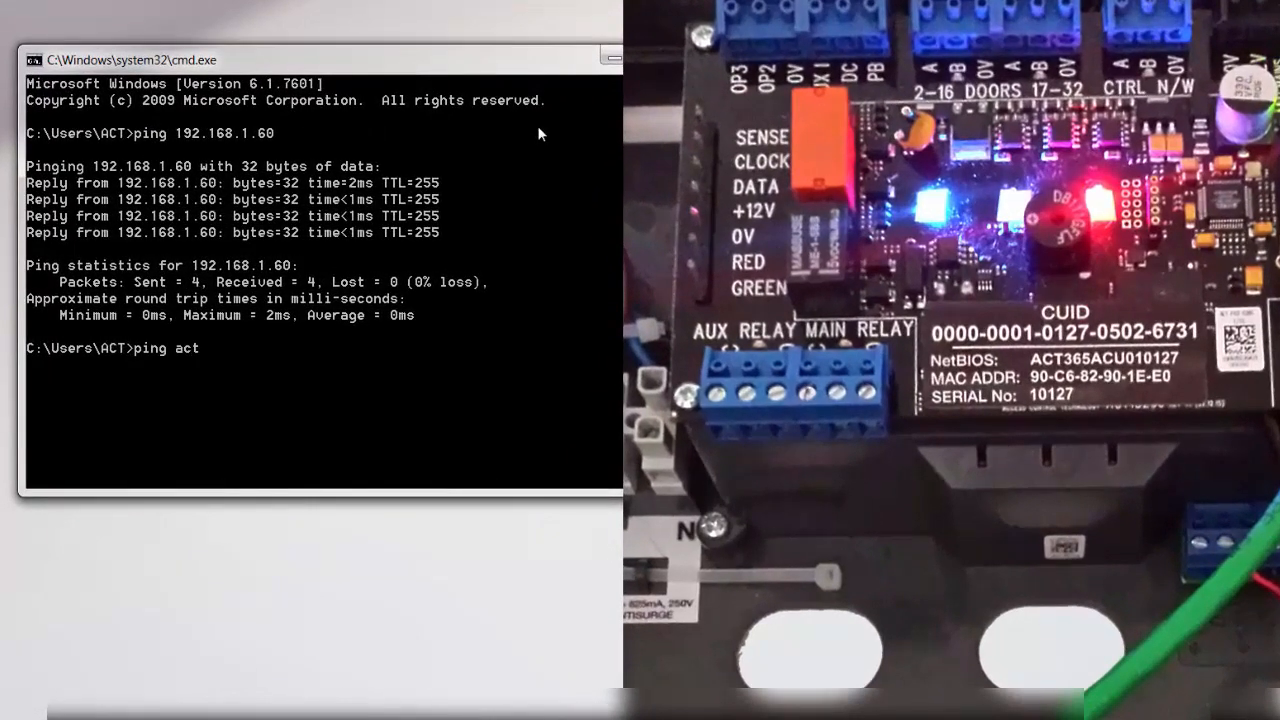
pyautogui.write('365acu010')
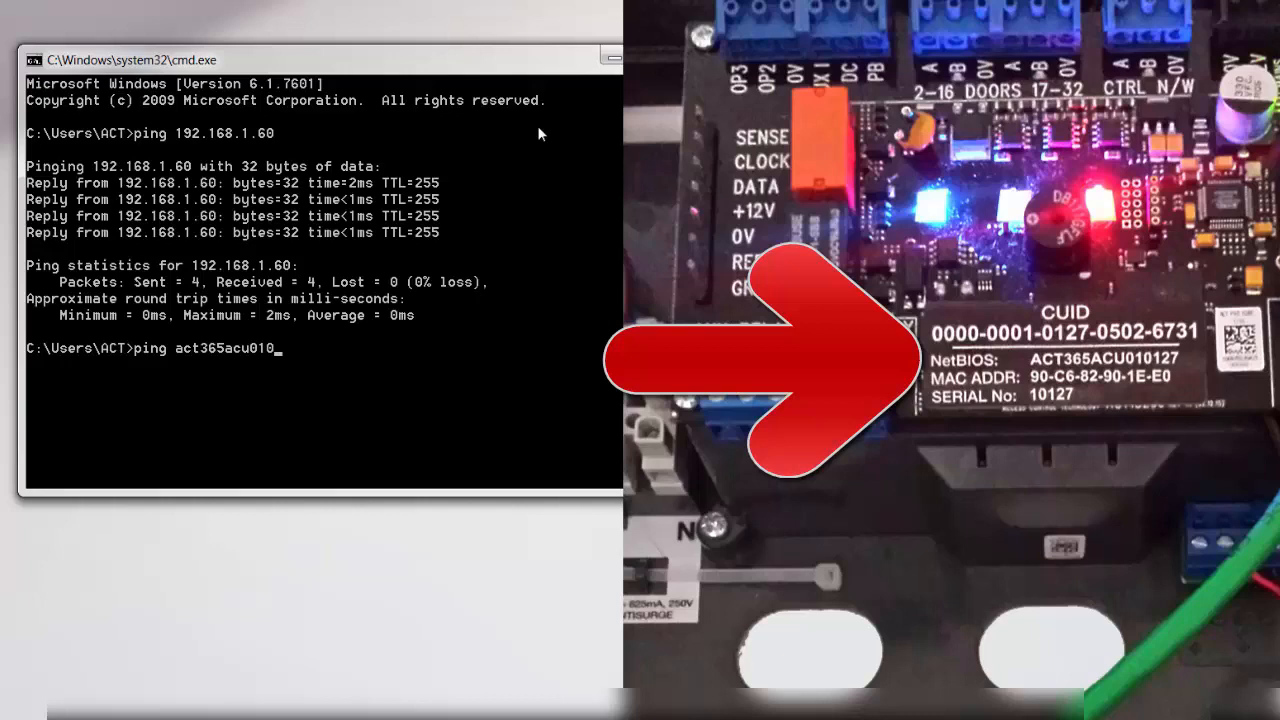
pyautogui.write('127')
pyautogui.press('Return')
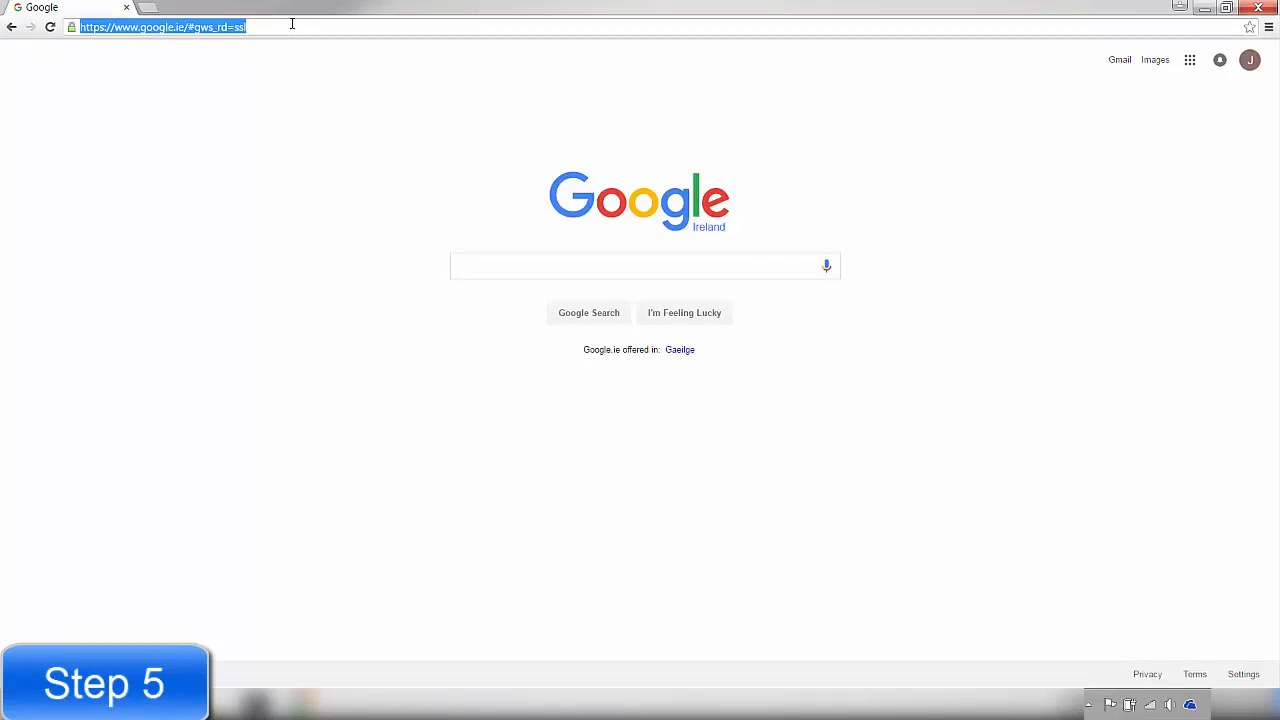
# Switch to Chrome and load the controller's web page at 192.168.1.60
pyautogui.write('192.168.')
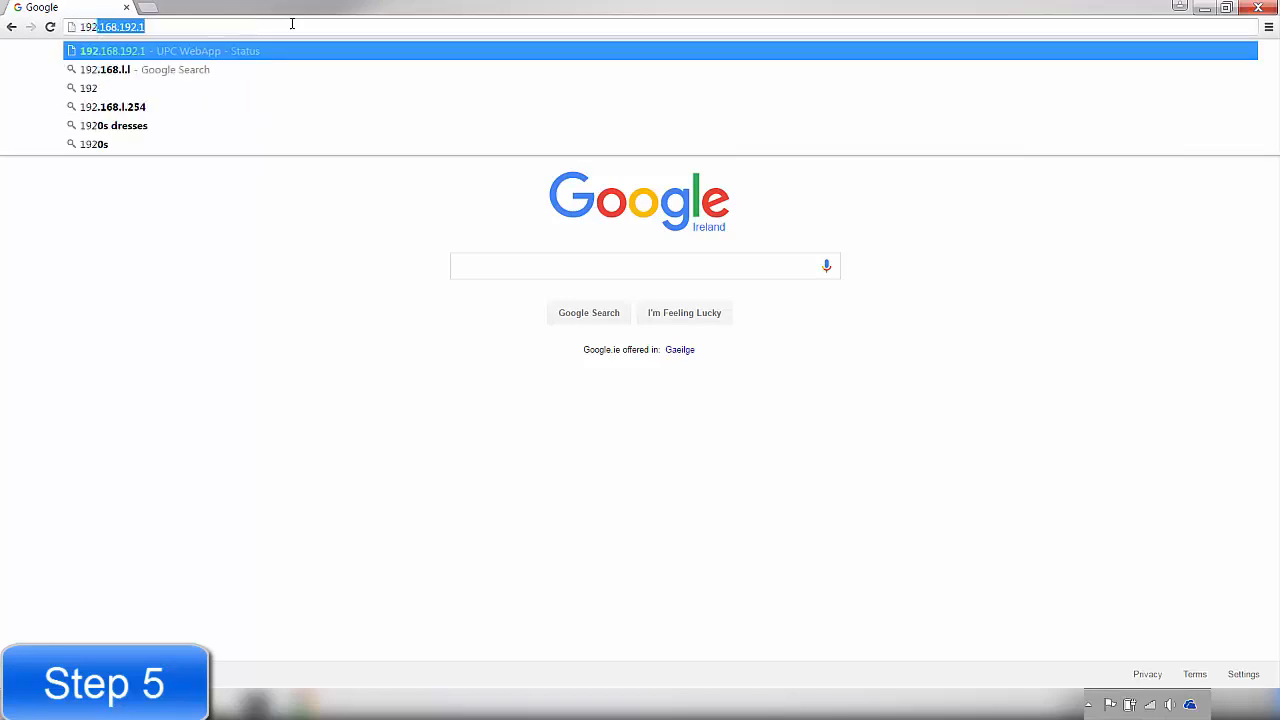
pyautogui.write('.60')
pyautogui.press('Return')
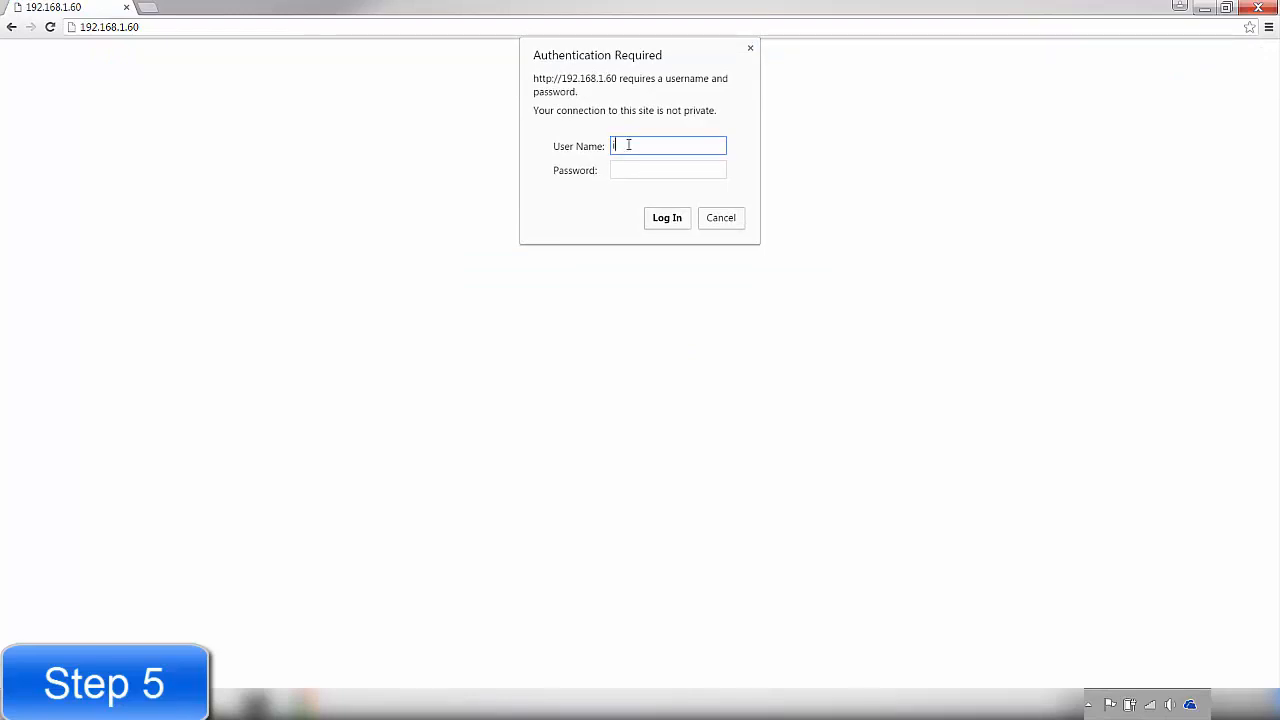
# Log in to the controller with the user name installer and the account password
pyautogui.write('installer')
pyautogui.click(645, 169)
pyautogui.write('******')
pyautogui.press('Return')
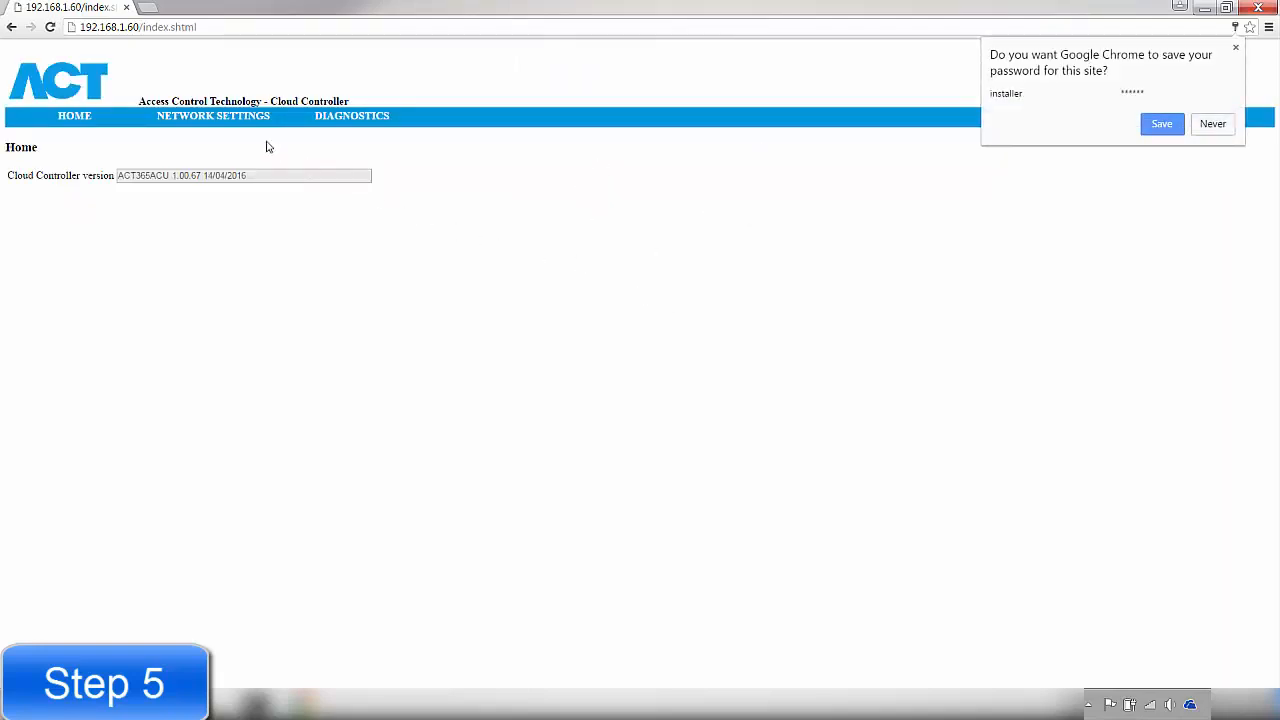
# In the controller's network settings, change the static IP address to 172.27.1.10
pyautogui.click(219, 121)
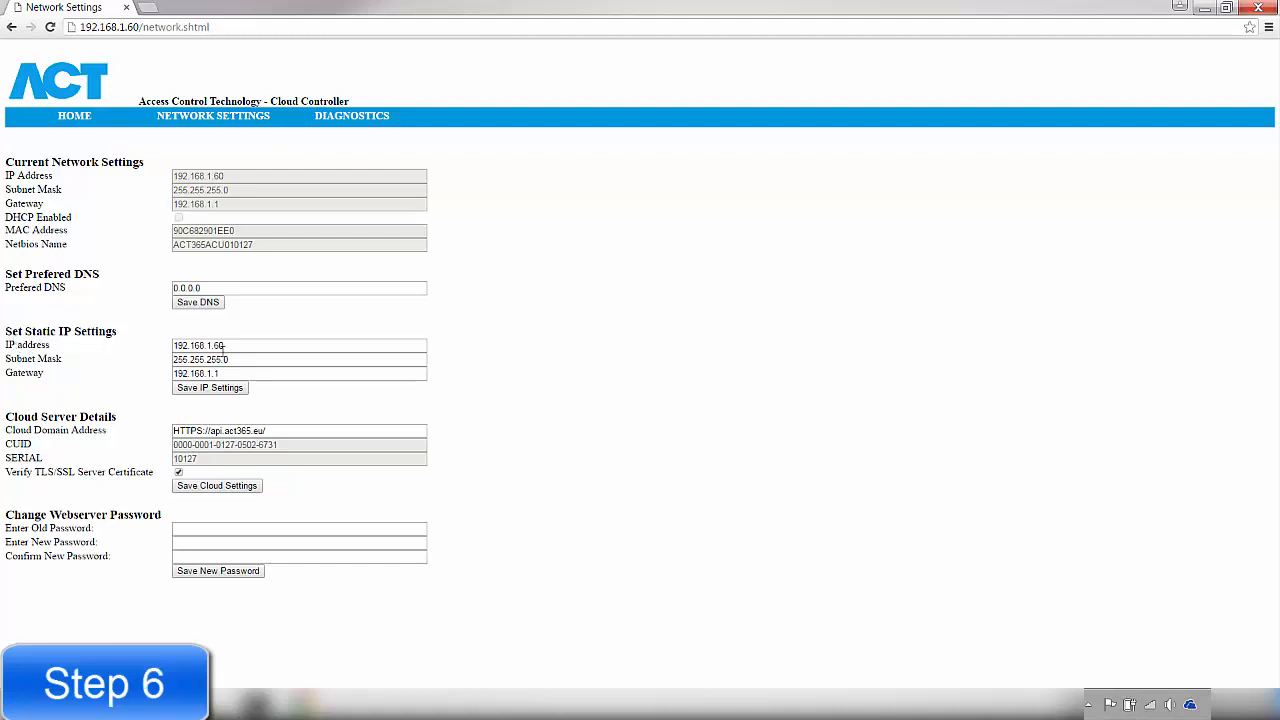
pyautogui.moveTo(234, 347); pyautogui.dragTo(149, 340)
pyautogui.write('1')
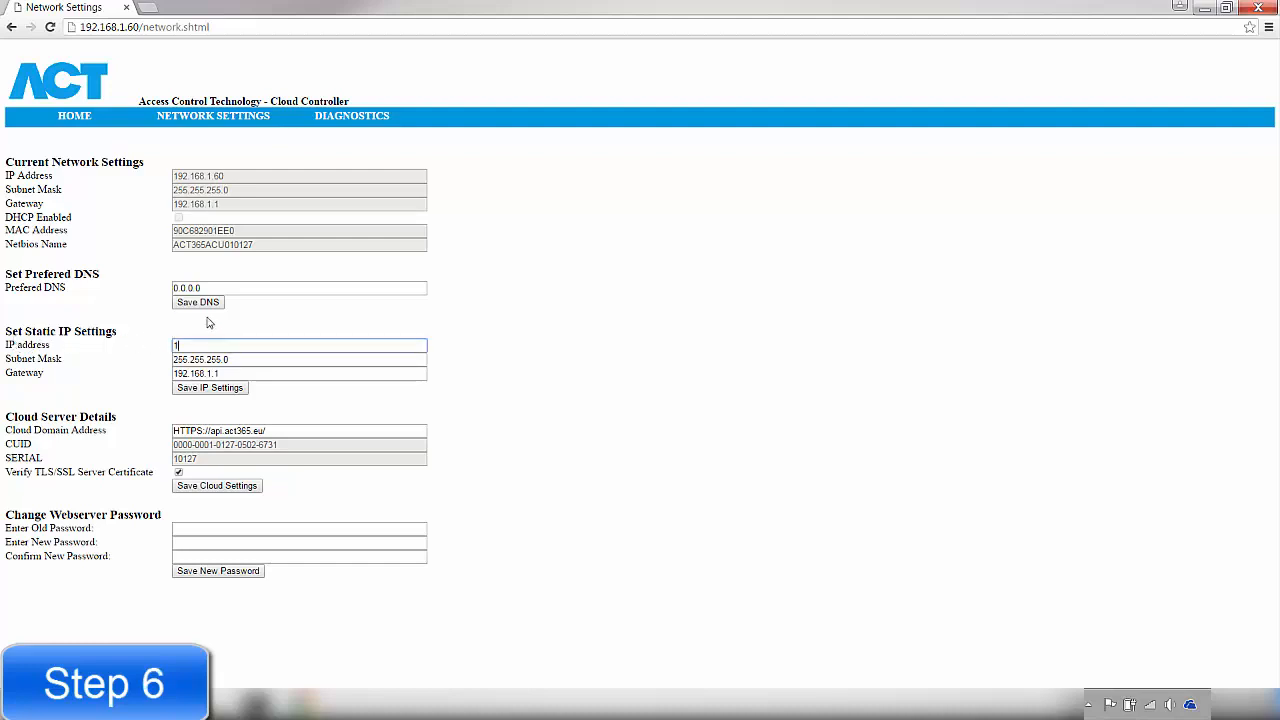
pyautogui.write('72.27.1.10')
# Set the static gateway to 172.27.1.1 and save the IP settings
pyautogui.moveTo(226, 376); pyautogui.dragTo(98, 379)
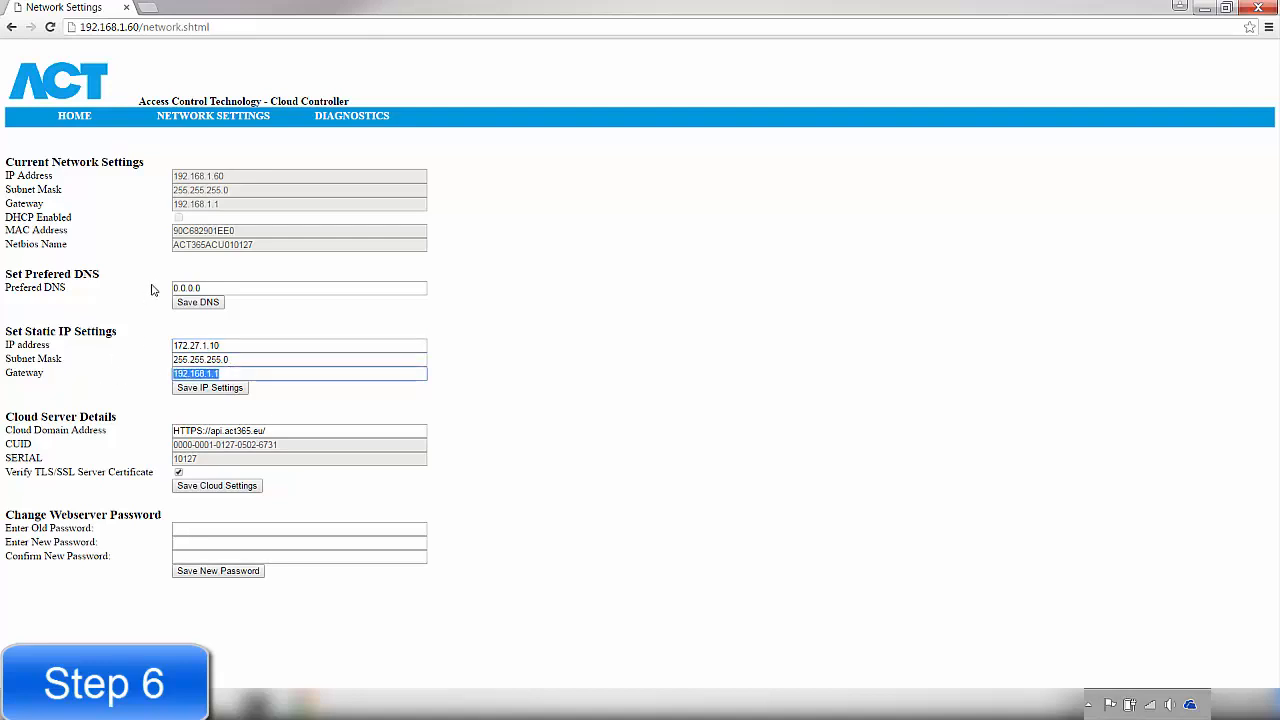
pyautogui.write('172.27.1.1')
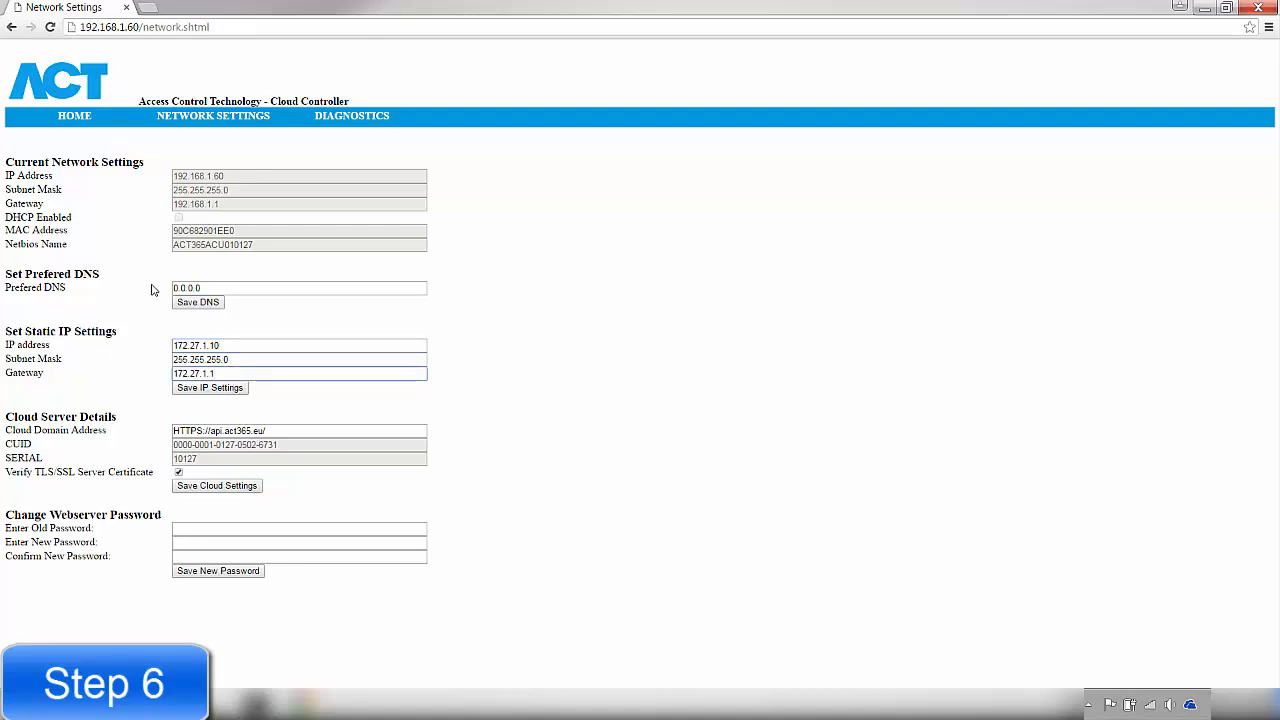
pyautogui.click(201, 389)
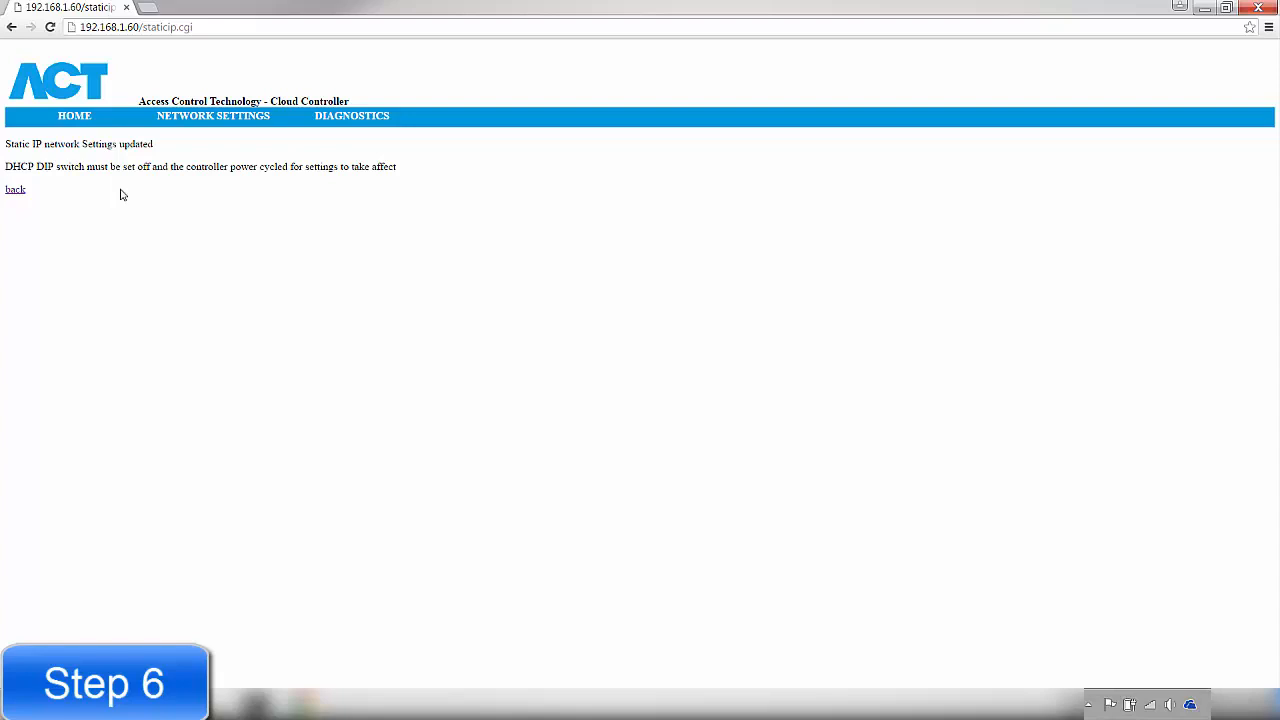
# Review the Local Area Connection's IPv4 address settings, then close its properties and the network connections window without making changes
pyautogui.rightClick(1153, 712)
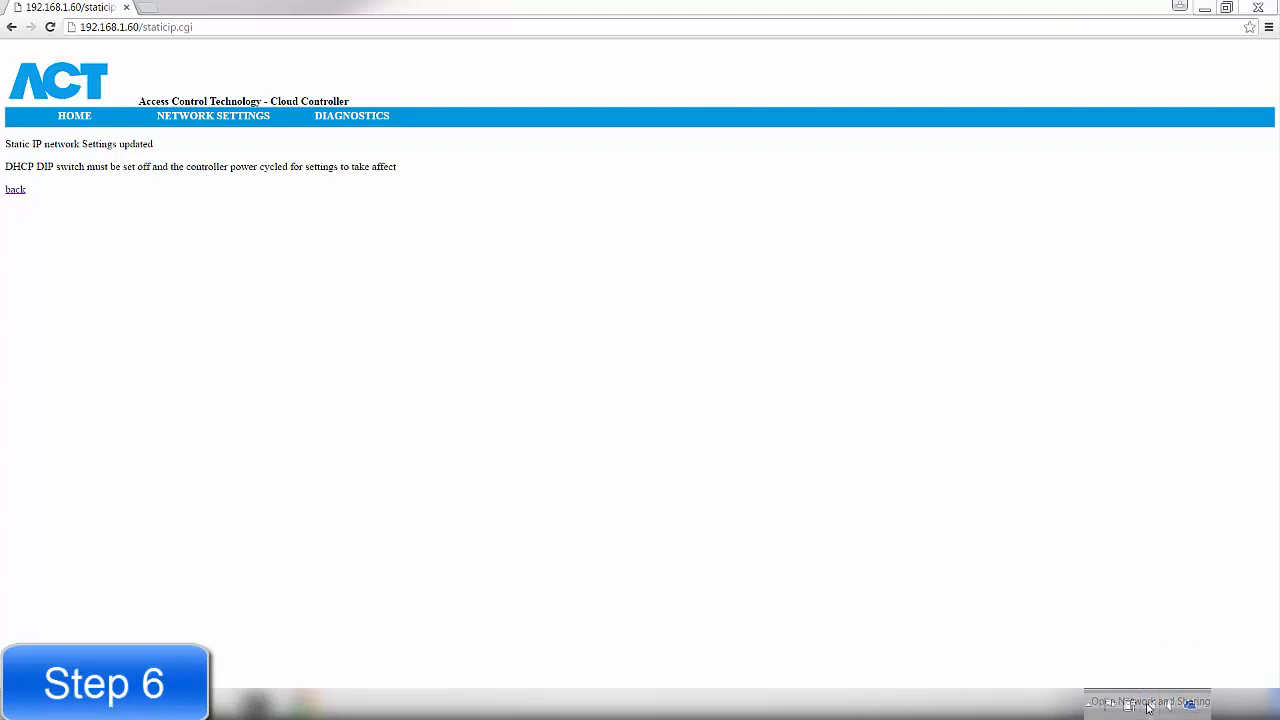
pyautogui.click(1150, 697)
pyautogui.click(262, 121)
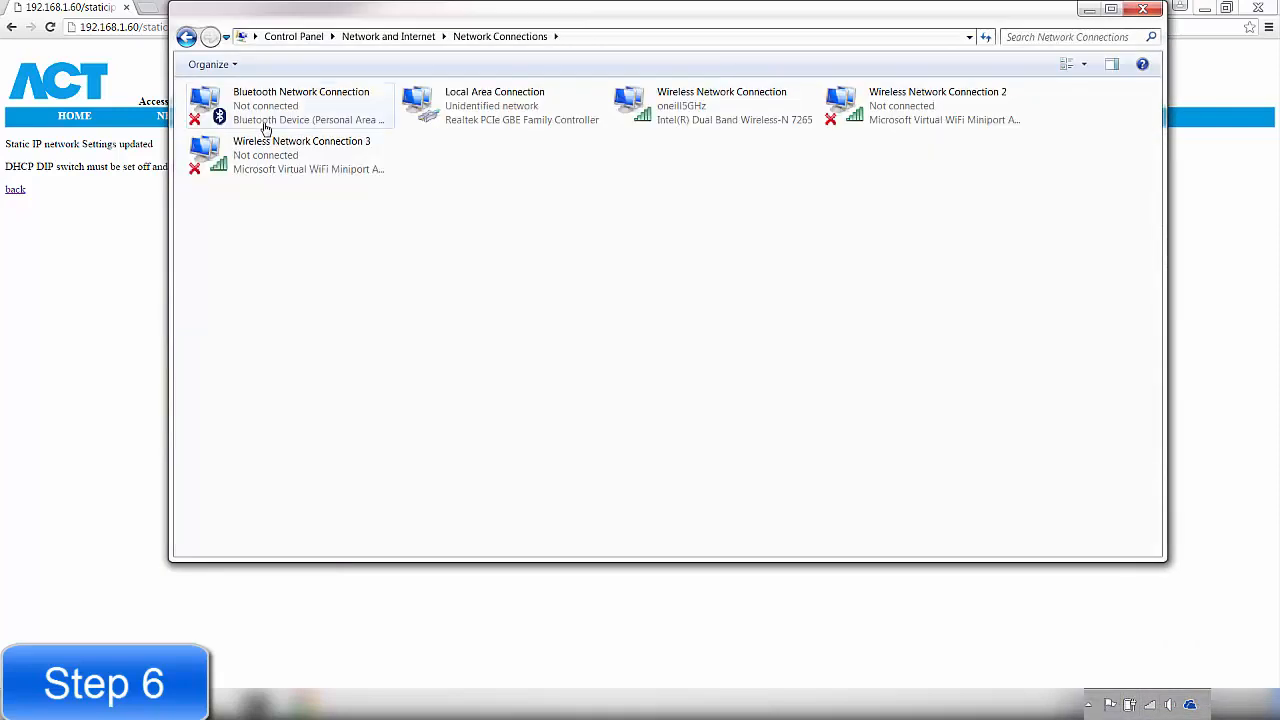
pyautogui.click(470, 118)
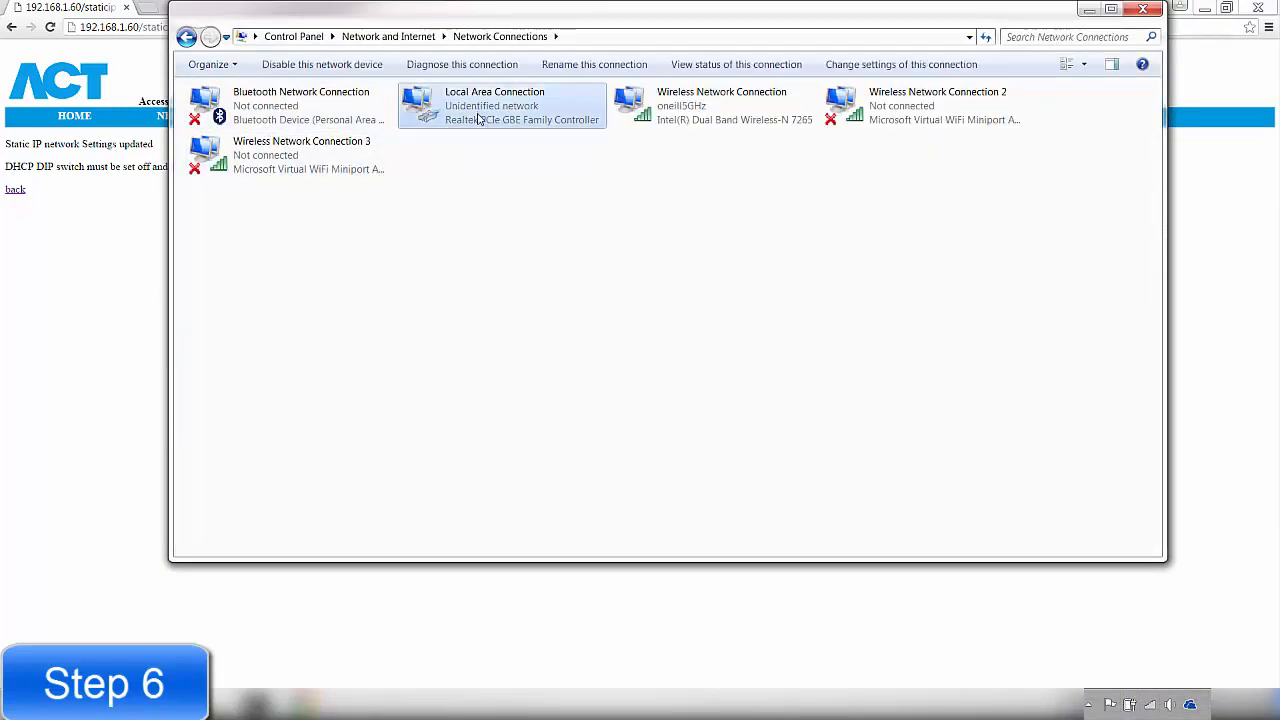
pyautogui.rightClick(479, 116)
pyautogui.click(527, 258)
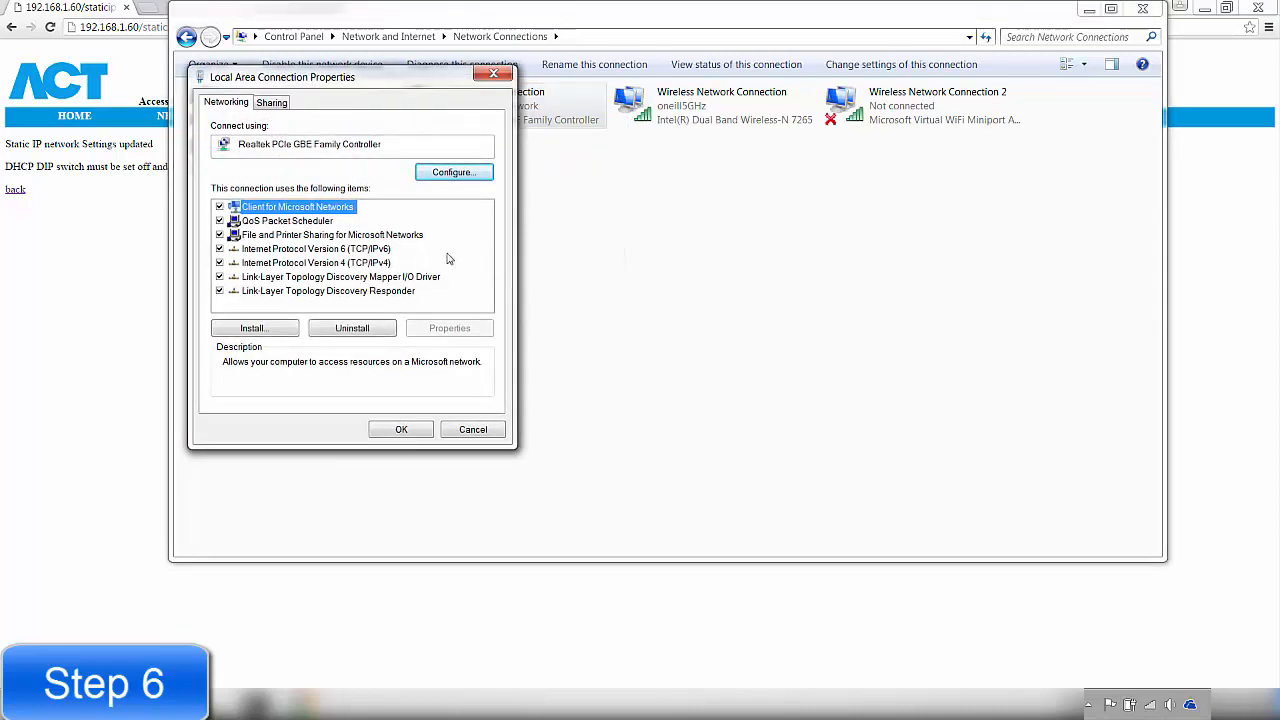
pyautogui.click(341, 263)
pyautogui.click(442, 330)
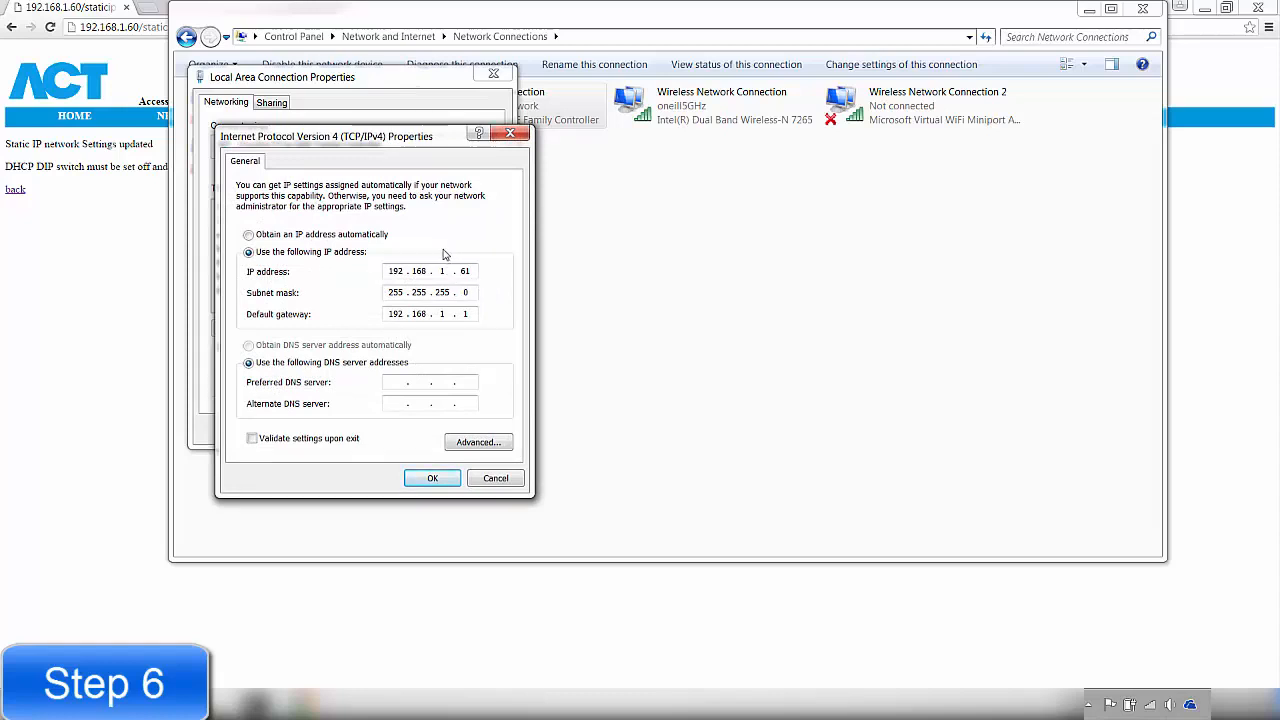
pyautogui.click(495, 479)
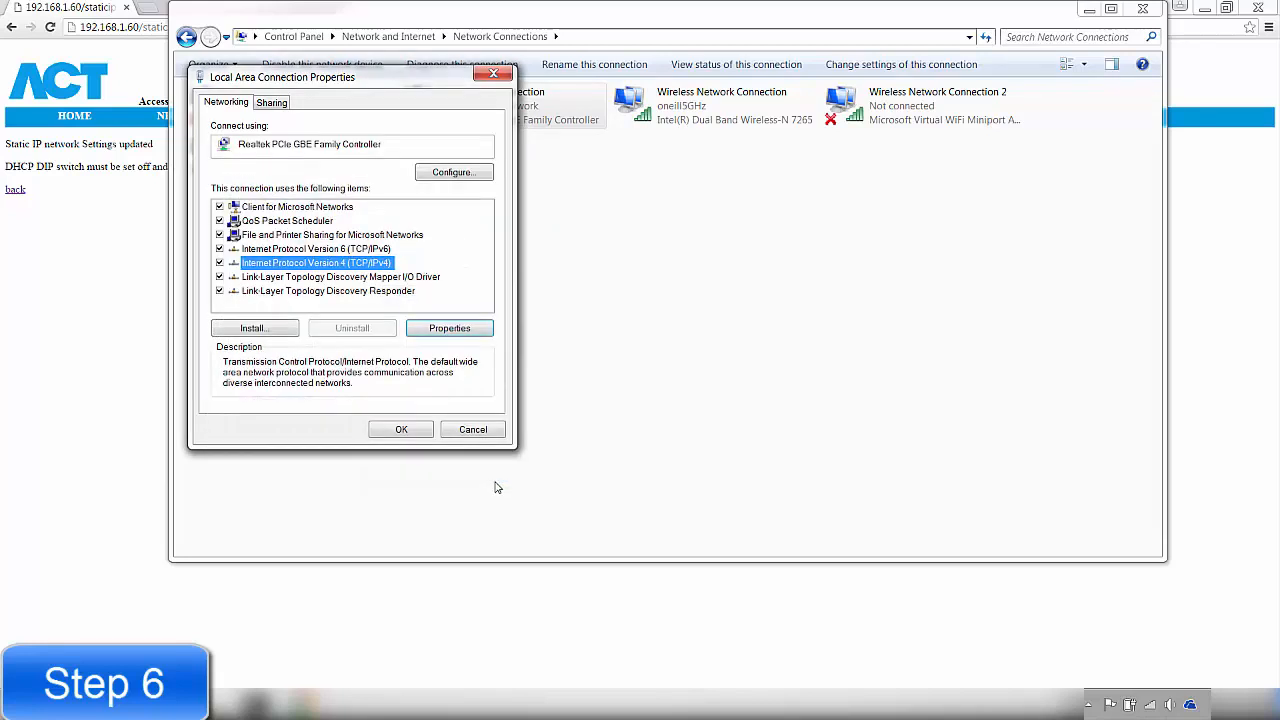
pyautogui.click(472, 431)
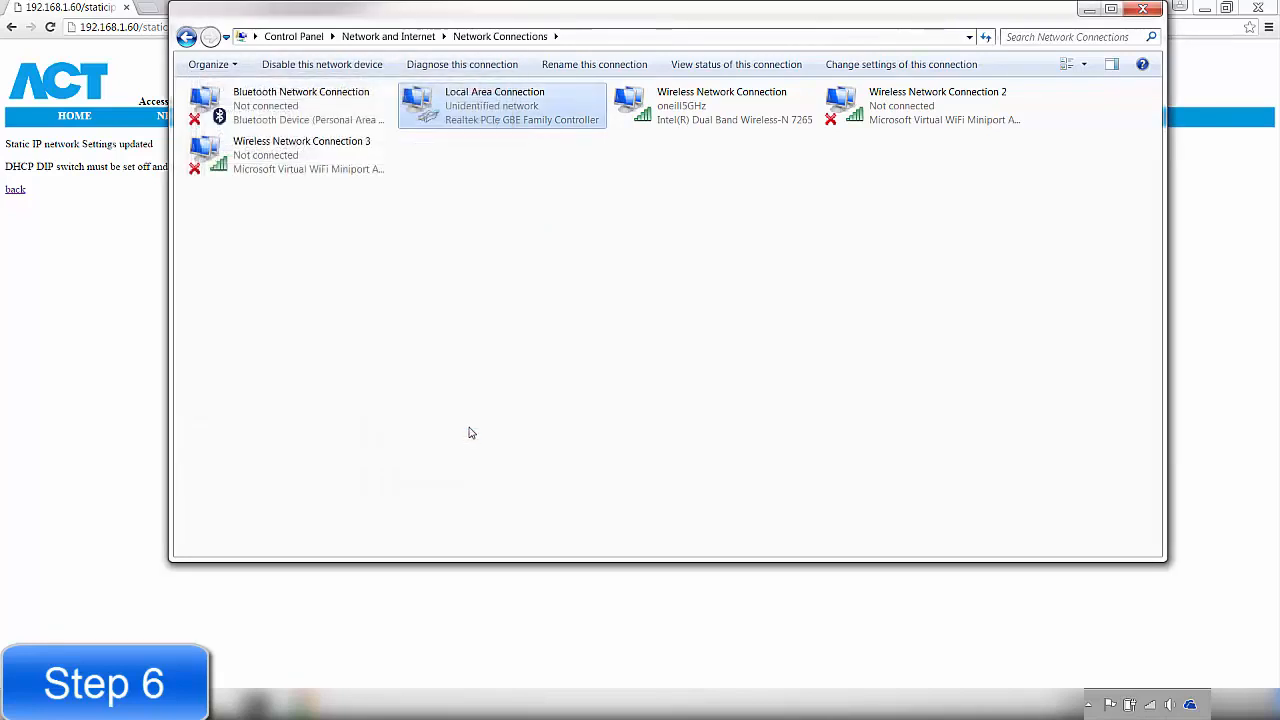
pyautogui.click(1141, 12)
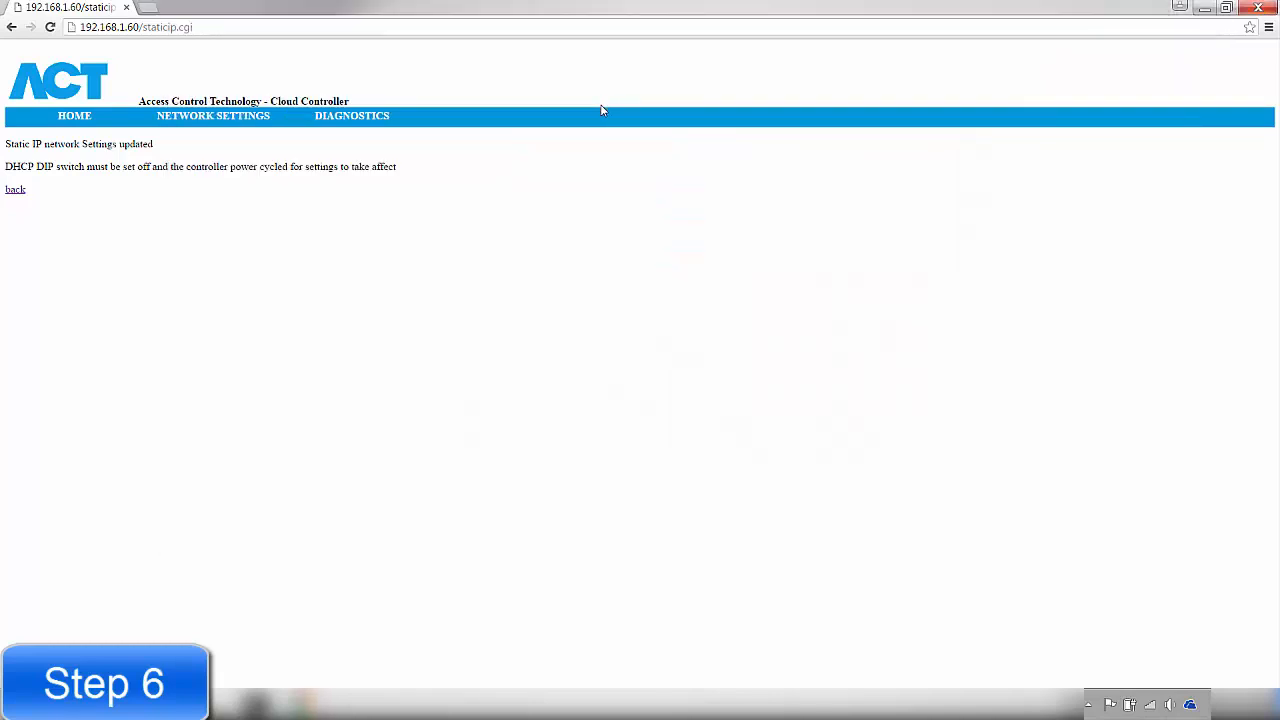